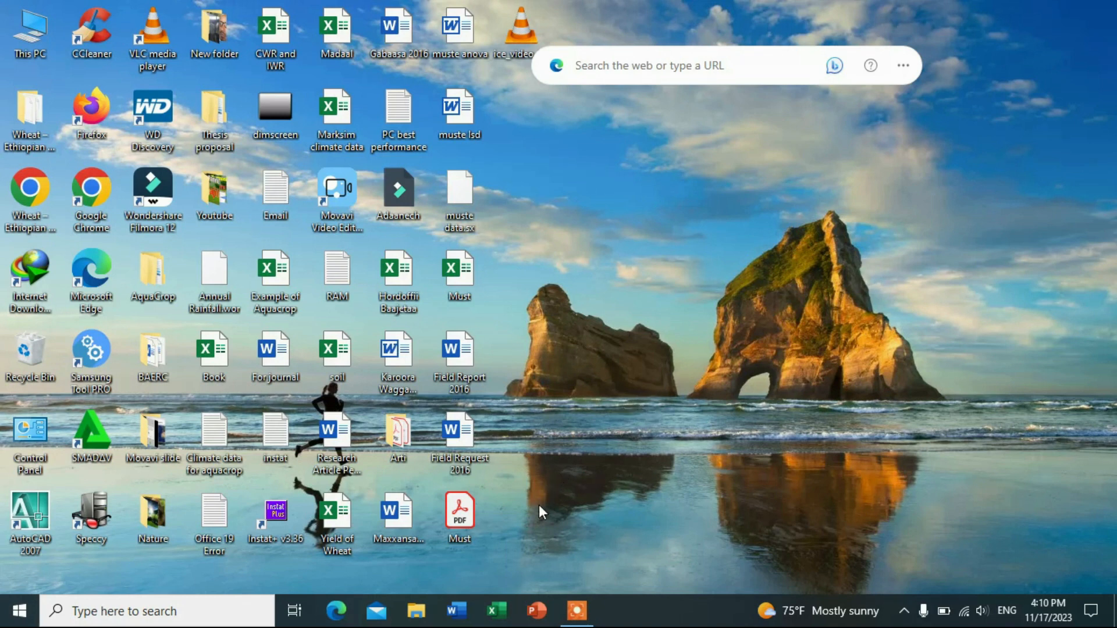
Step: Open Excel, create a blank workbook and bring up its data import commands
click(496, 611)
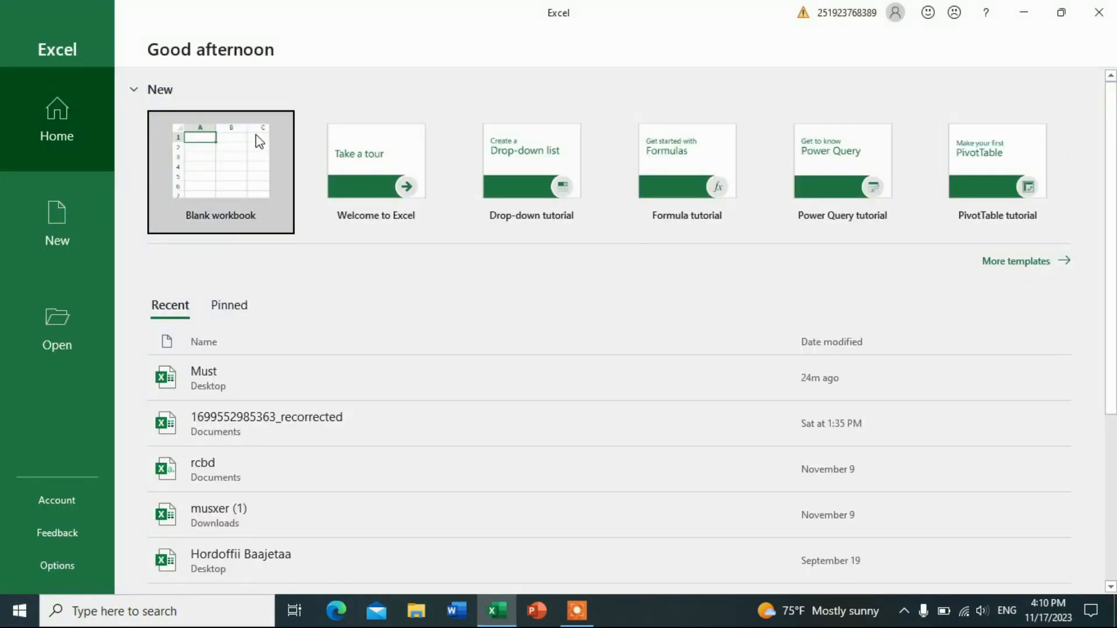
click(209, 185)
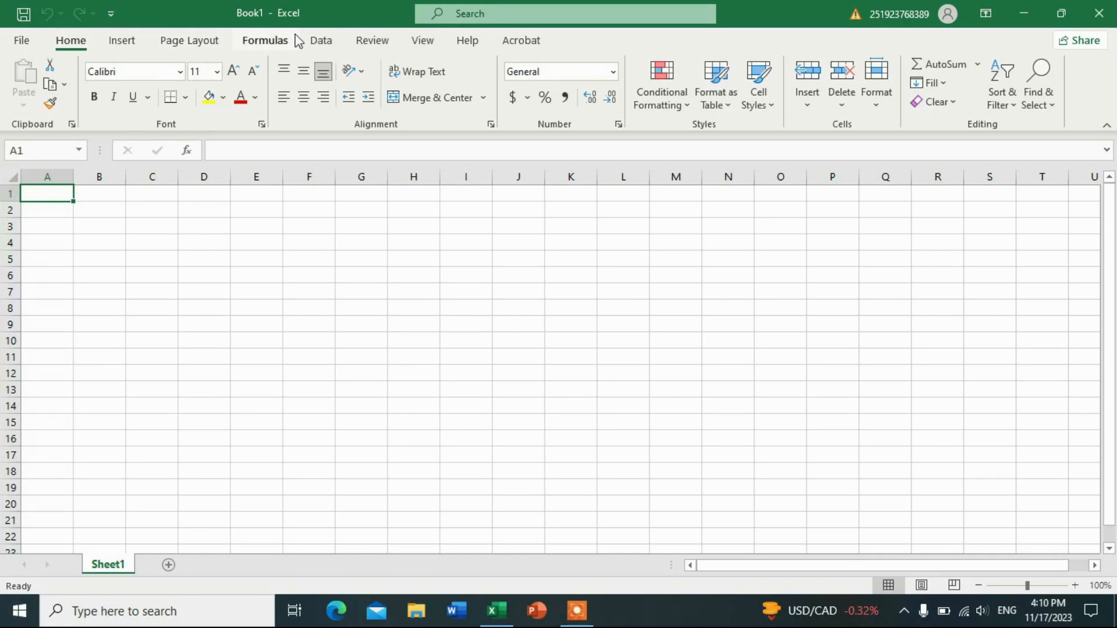
click(324, 41)
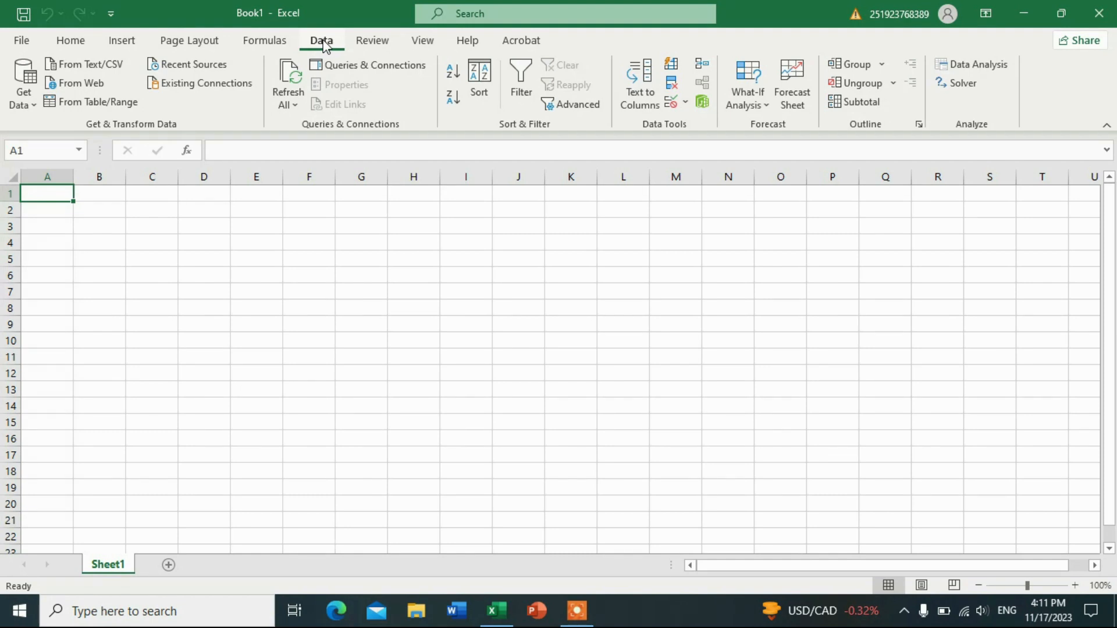
click(31, 104)
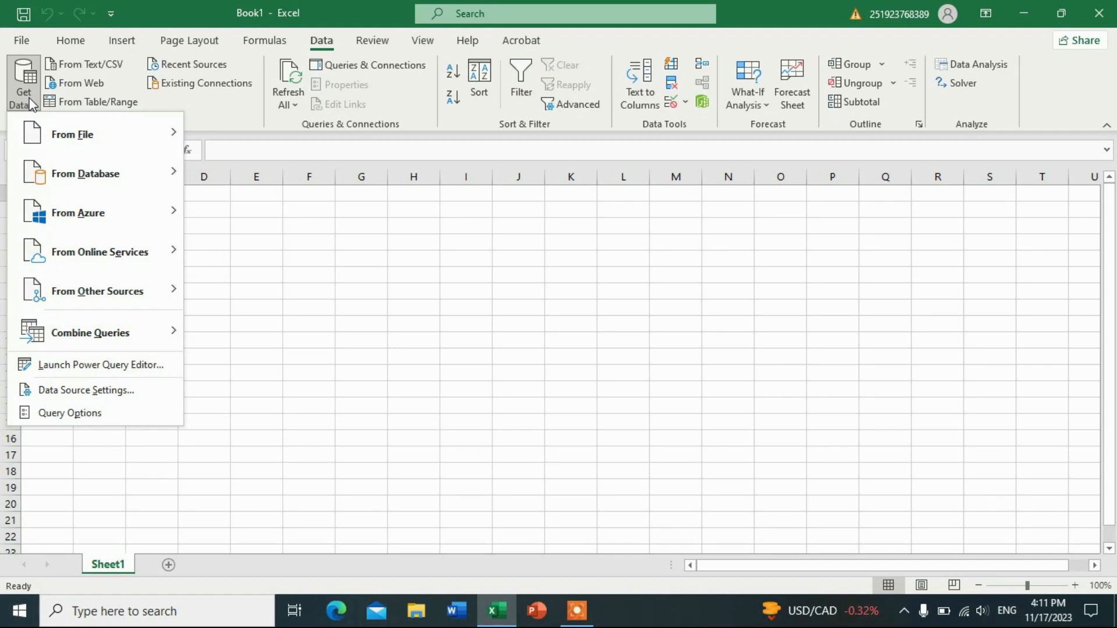
mouse_move(57, 121)
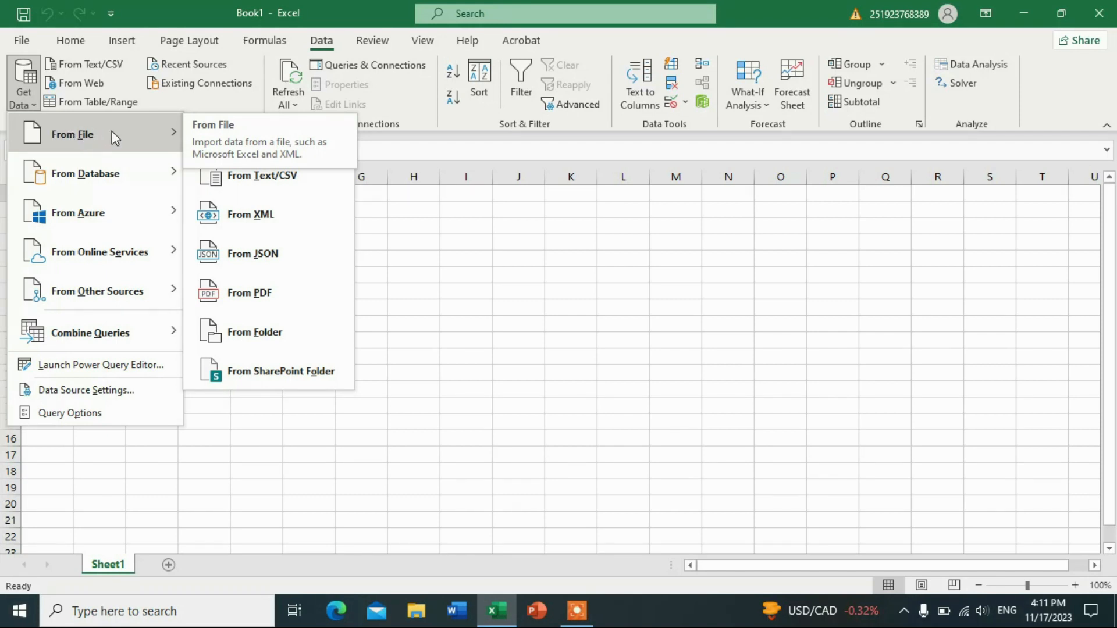
click(259, 292)
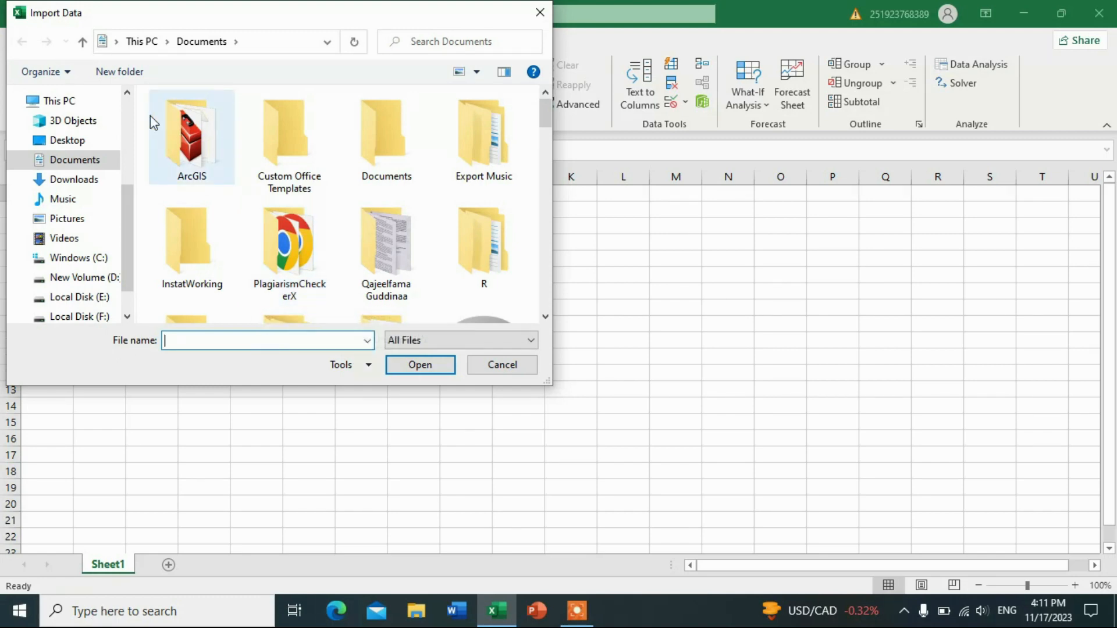
click(71, 145)
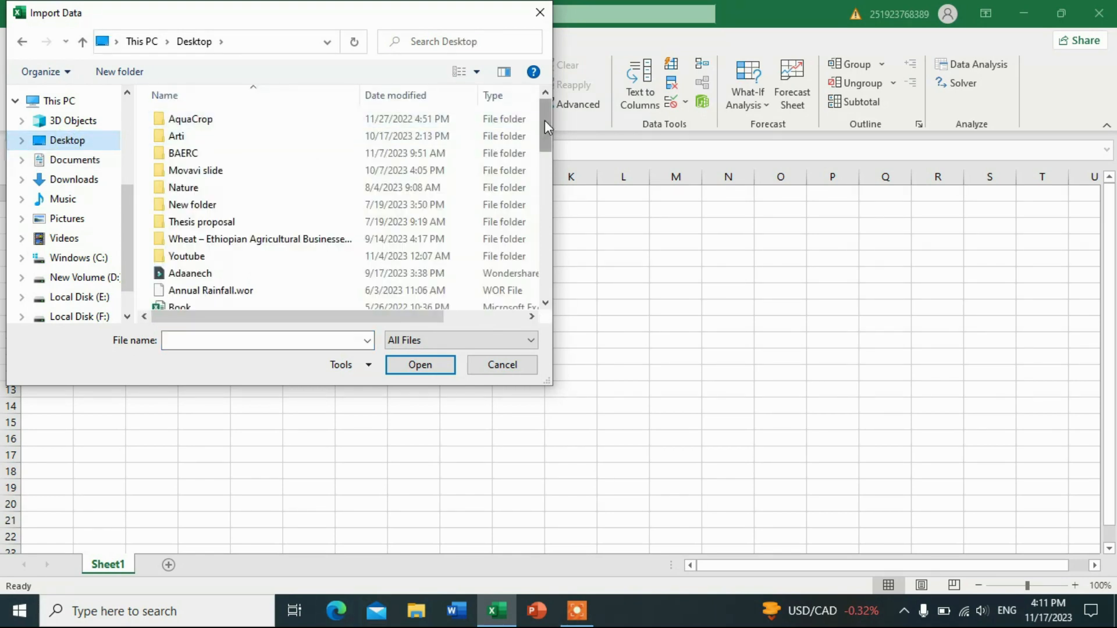
drag(544, 120, 549, 269)
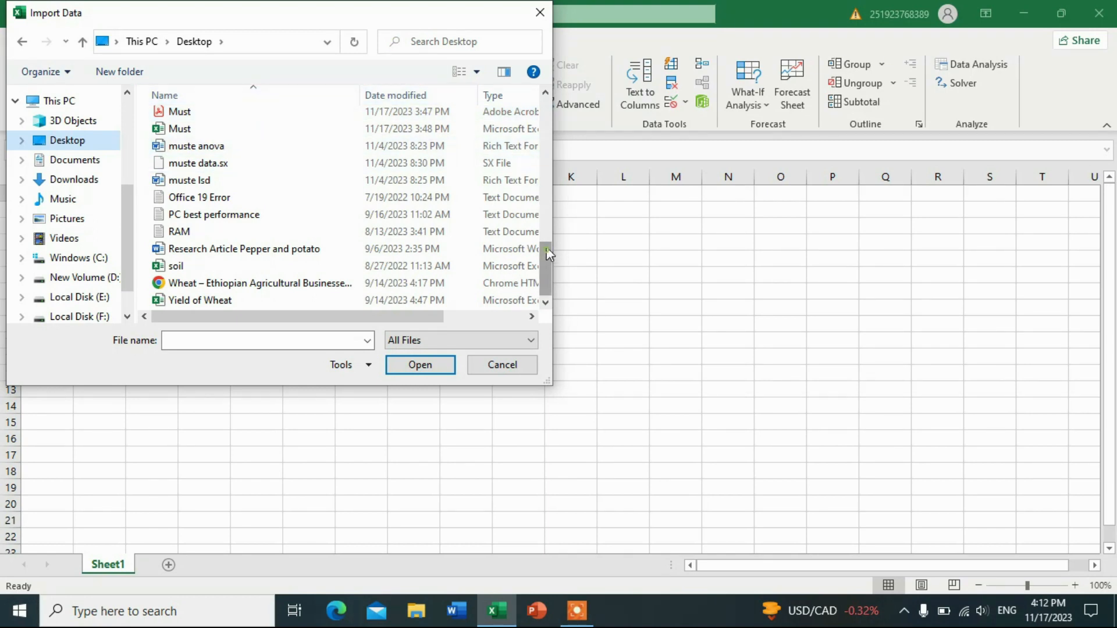
drag(546, 250, 546, 234)
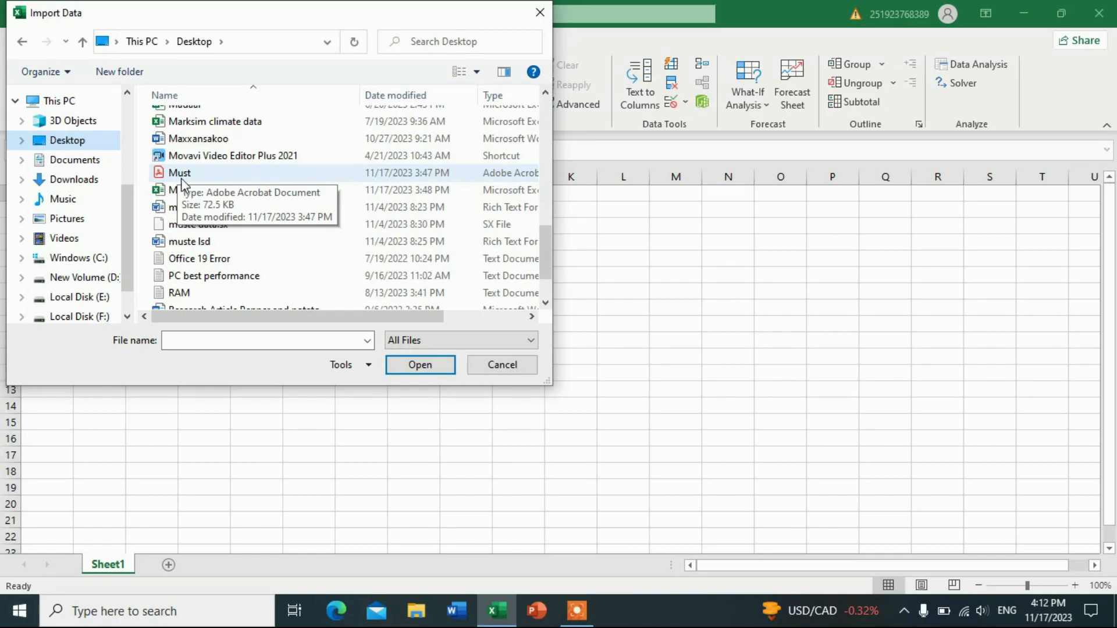
click(497, 366)
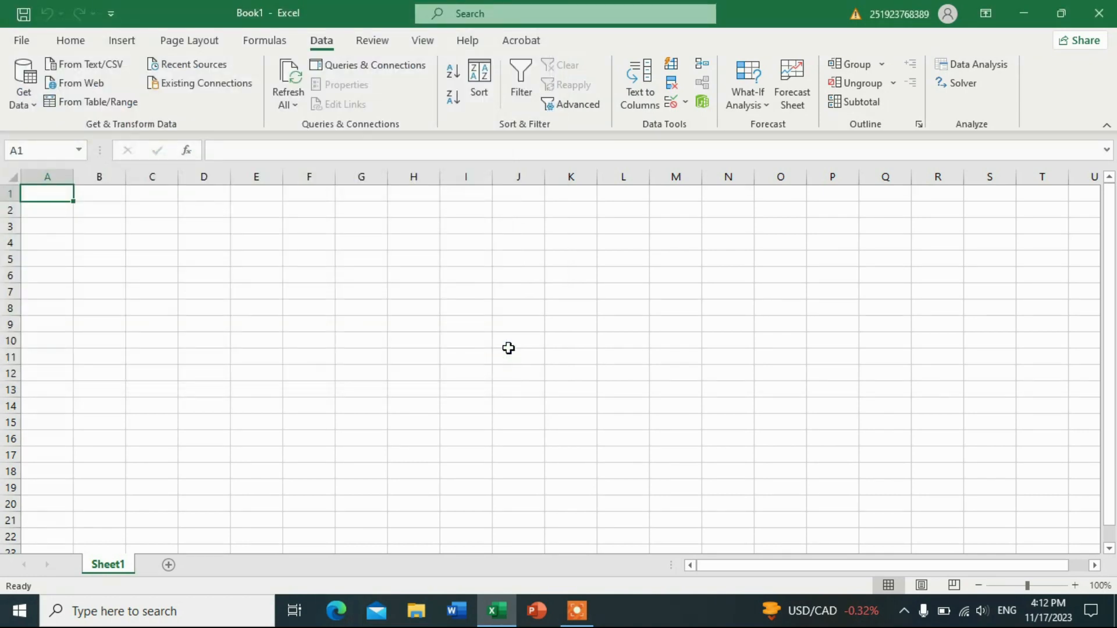
Step: Open the Must PDF from the desktop in Acrobat, examine the table on its first page, and return to Excel
click(1024, 11)
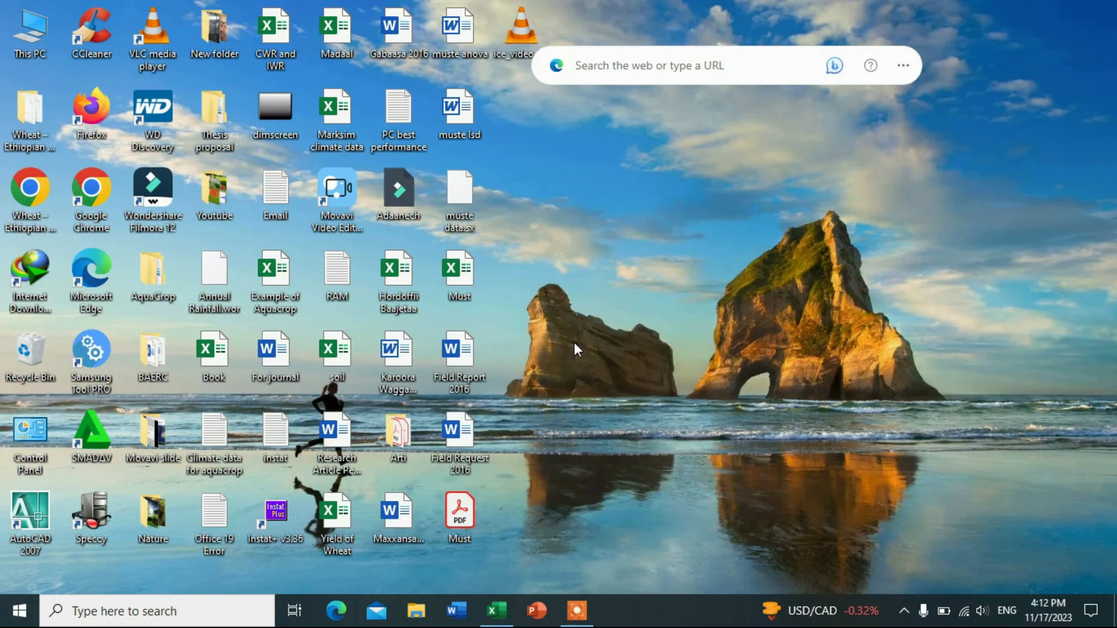
double_click(460, 512)
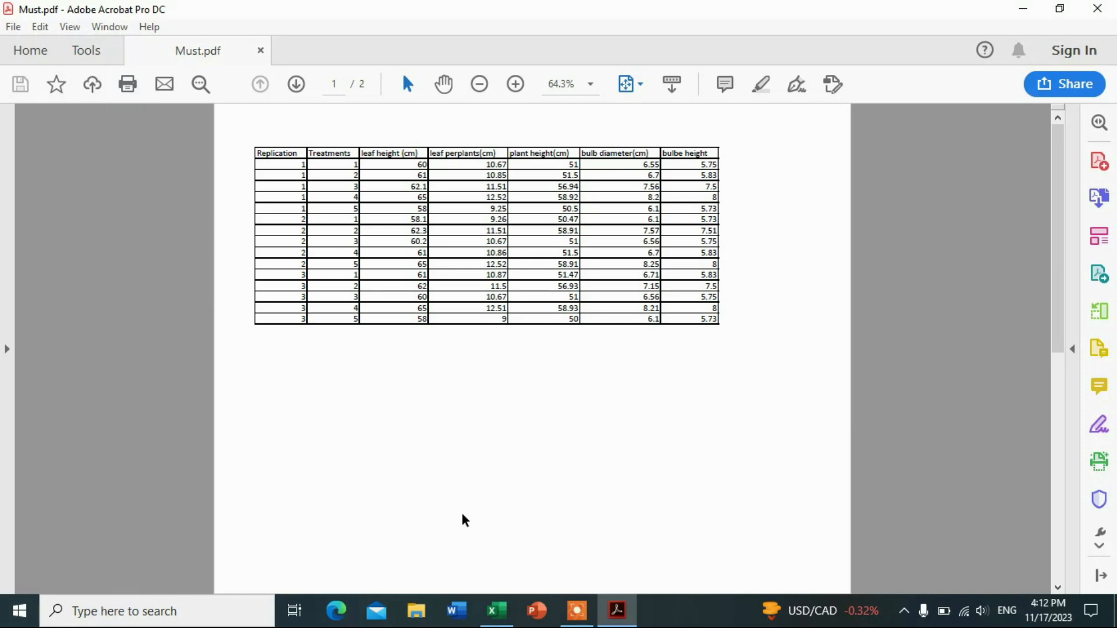
click(515, 85)
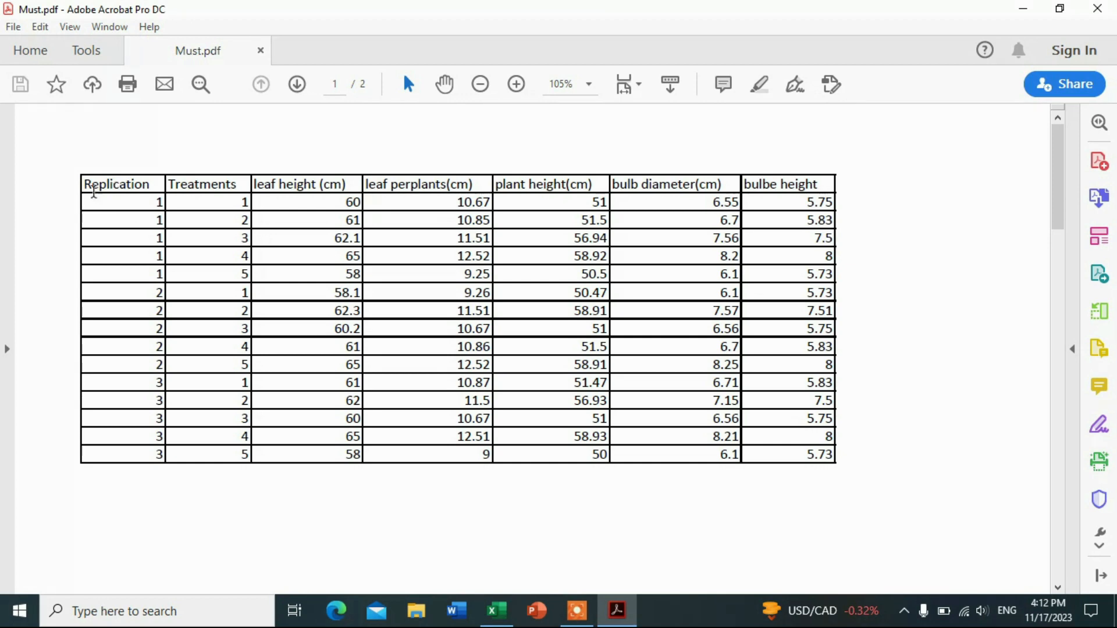
click(88, 190)
click(89, 191)
click(1017, 12)
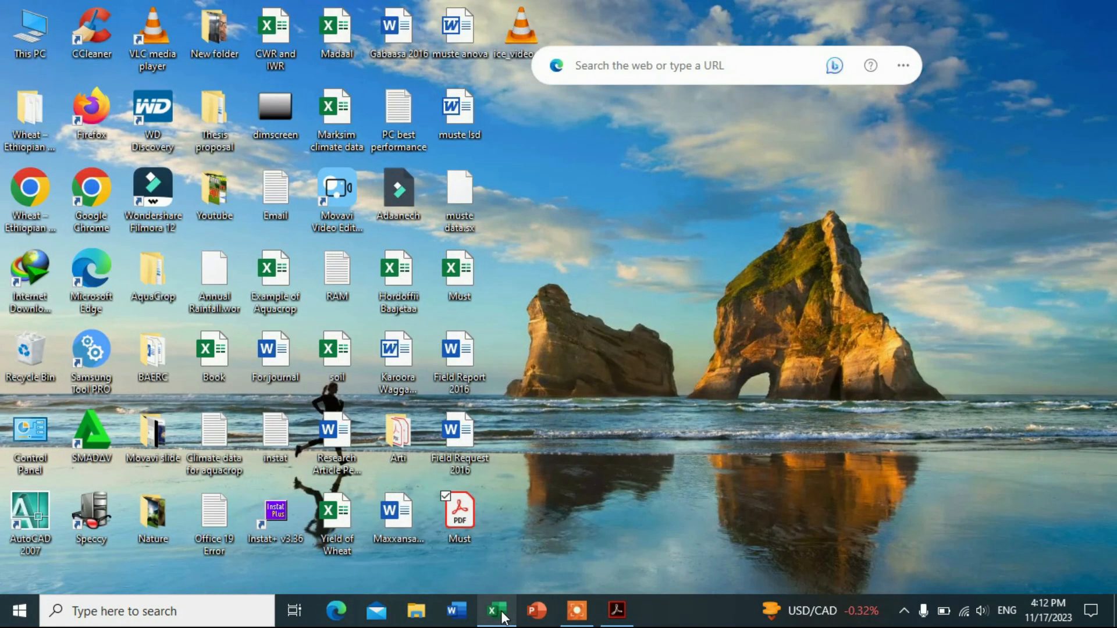
click(499, 612)
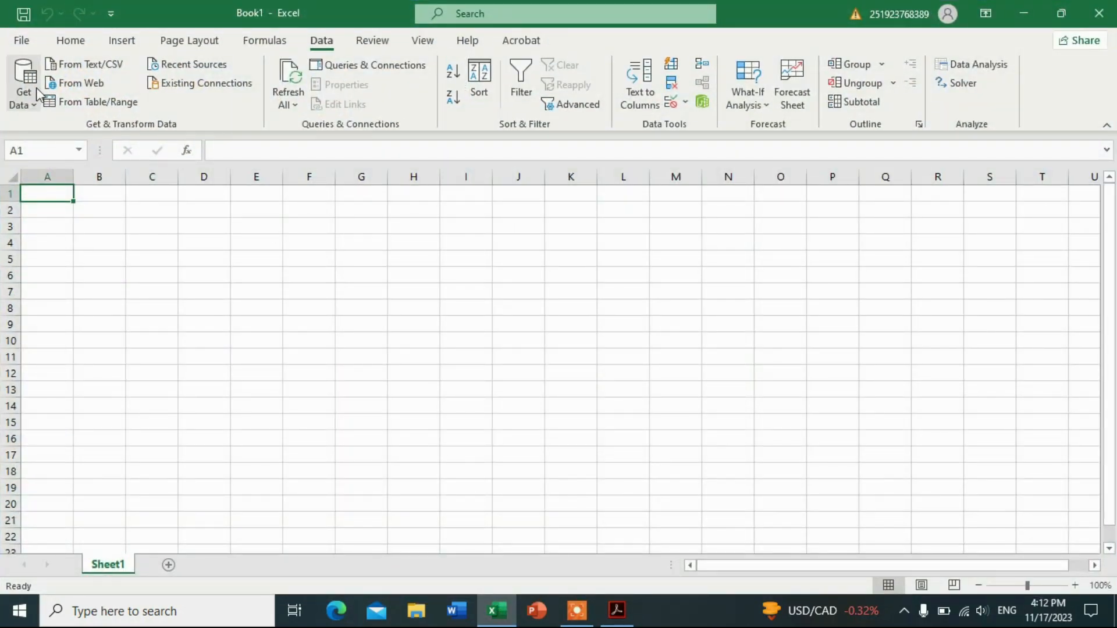
click(26, 103)
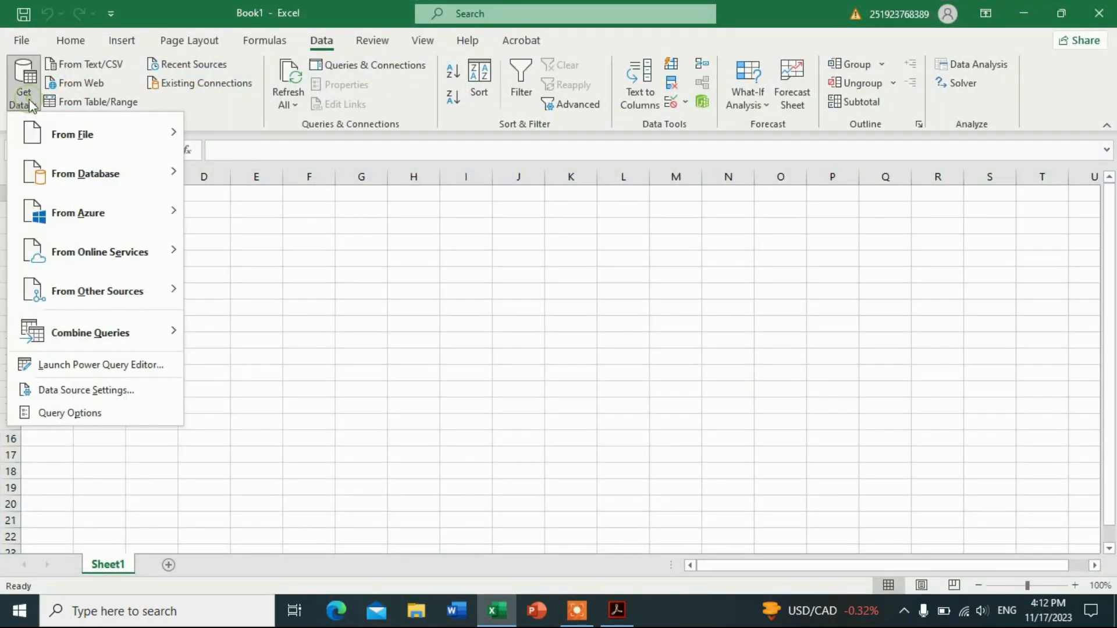
mouse_move(90, 136)
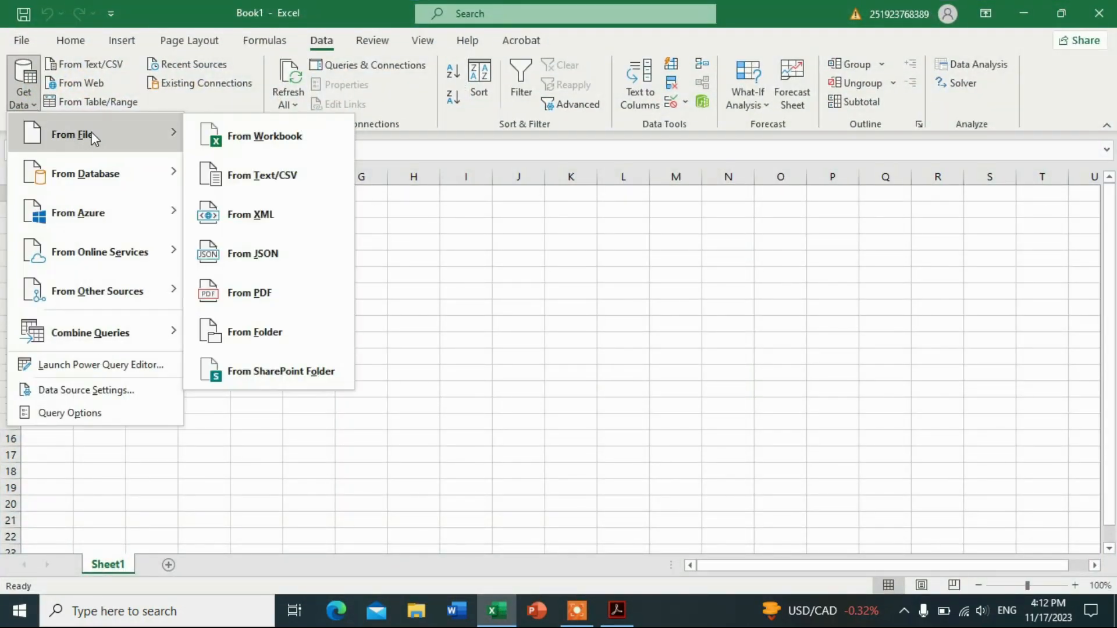
click(236, 140)
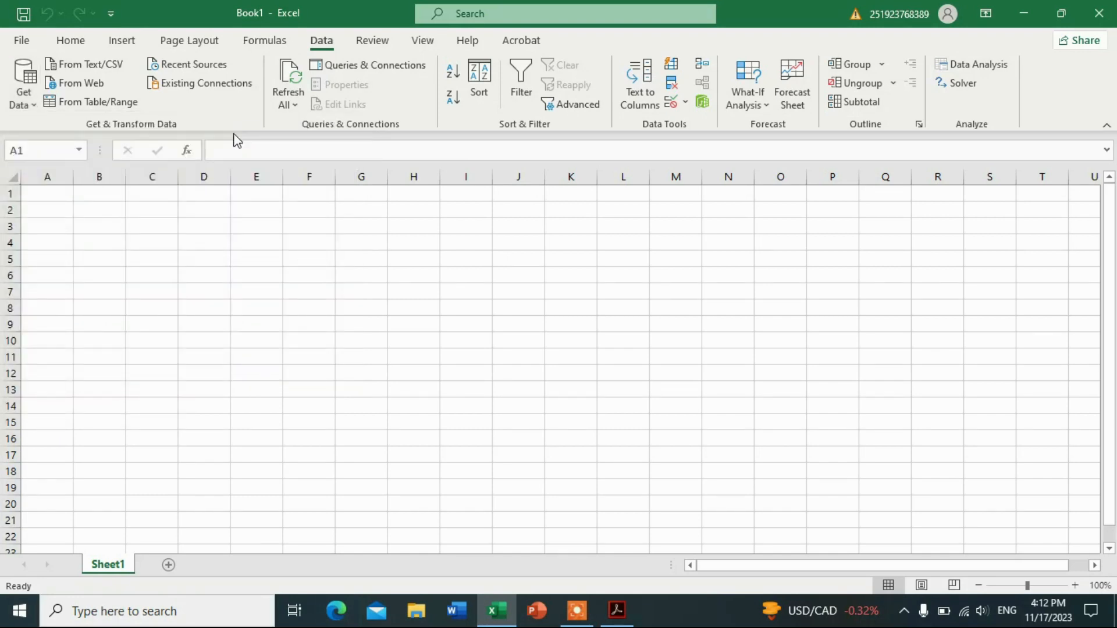
click(26, 102)
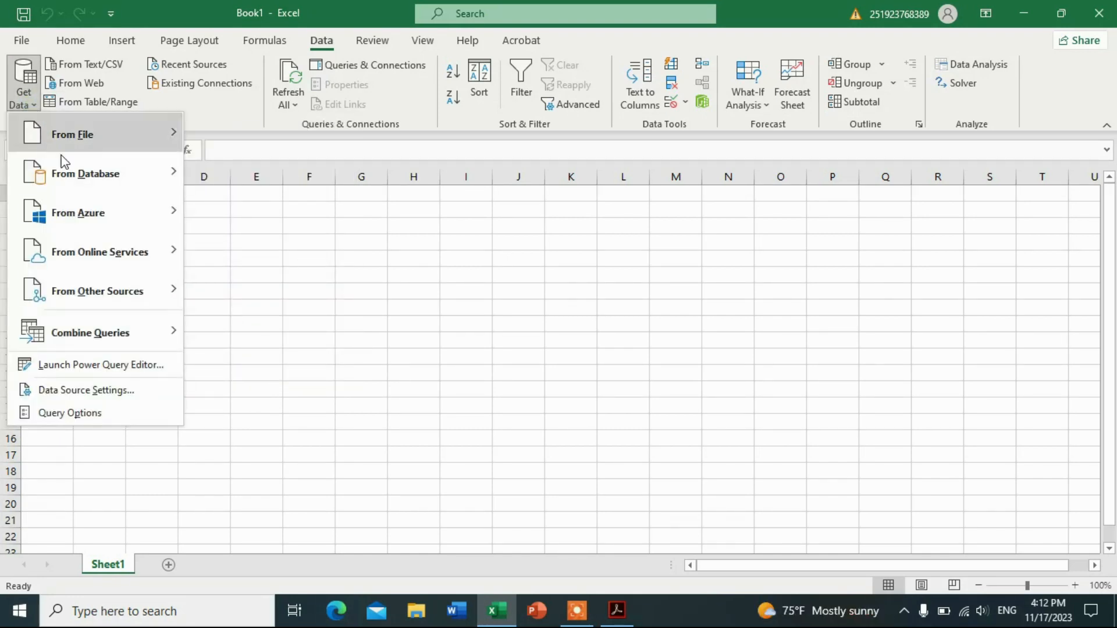
click(104, 171)
Step: Import the Must PDF from the Desktop folder as a data source for the workbook
click(34, 96)
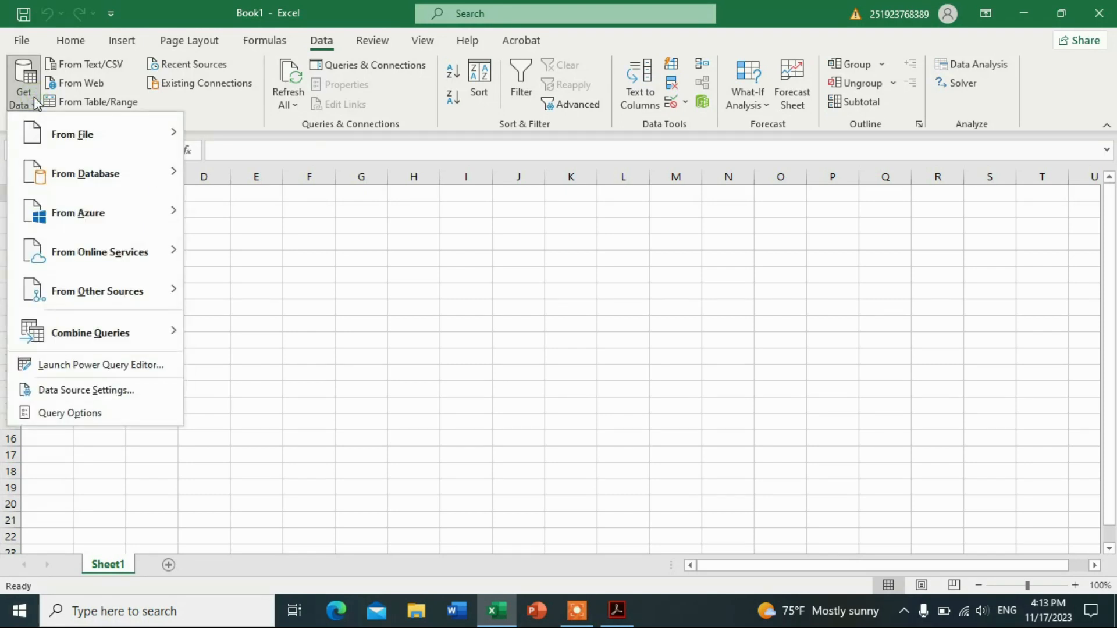
mouse_move(111, 132)
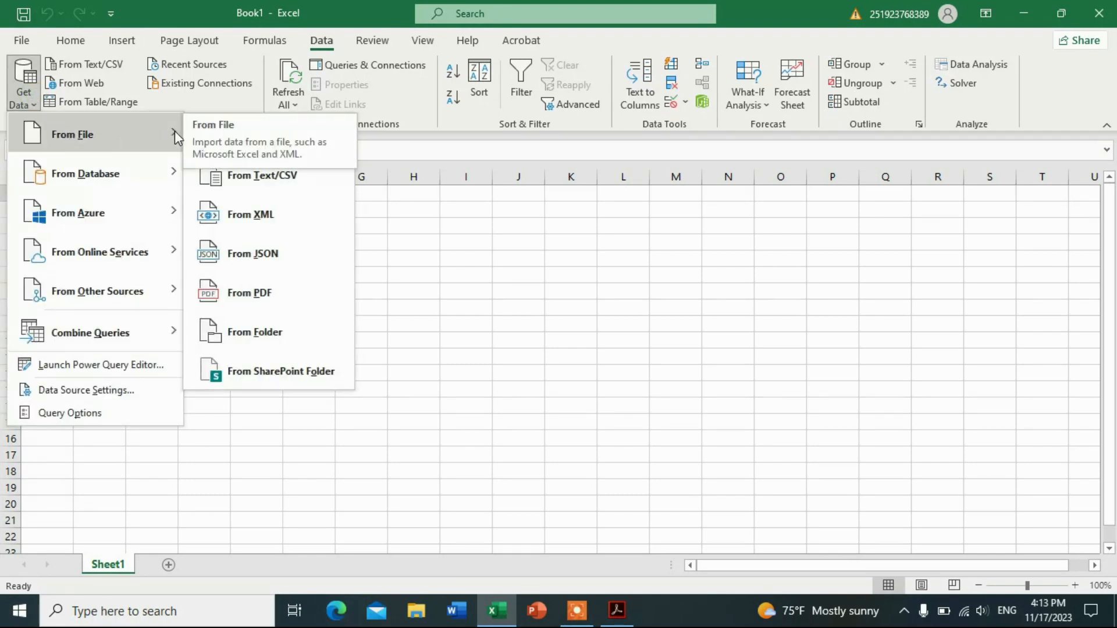
click(265, 294)
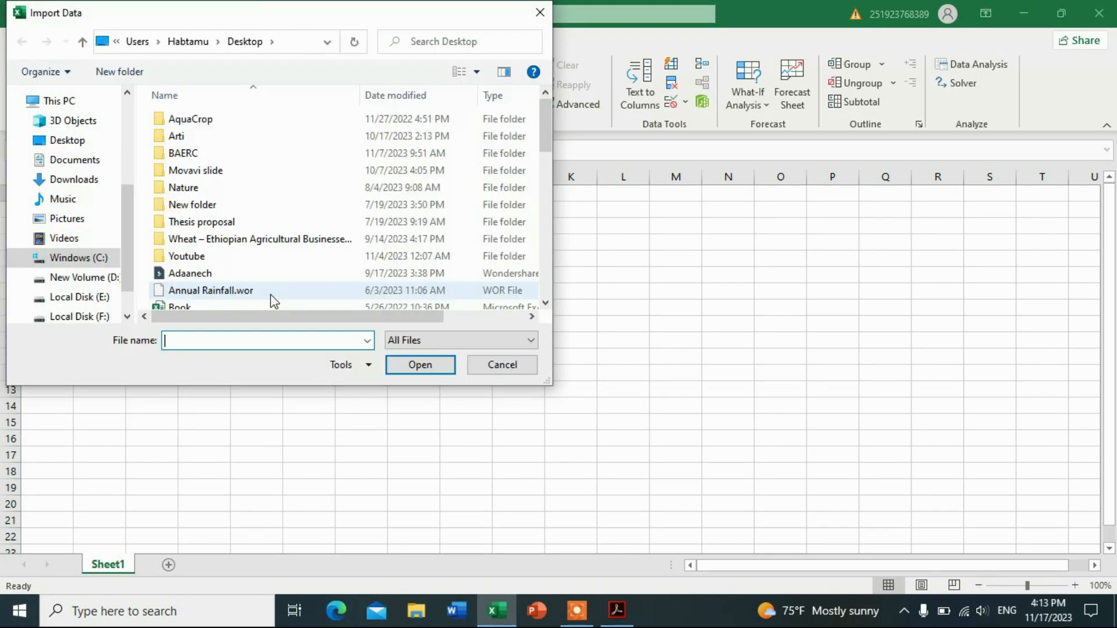
click(61, 142)
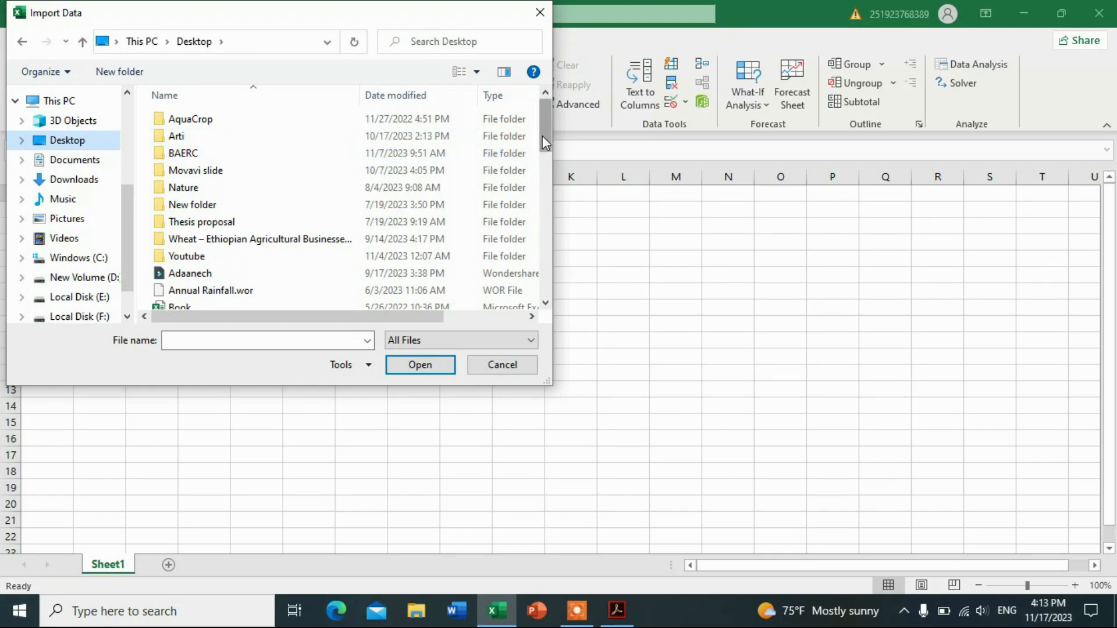
drag(542, 133, 553, 247)
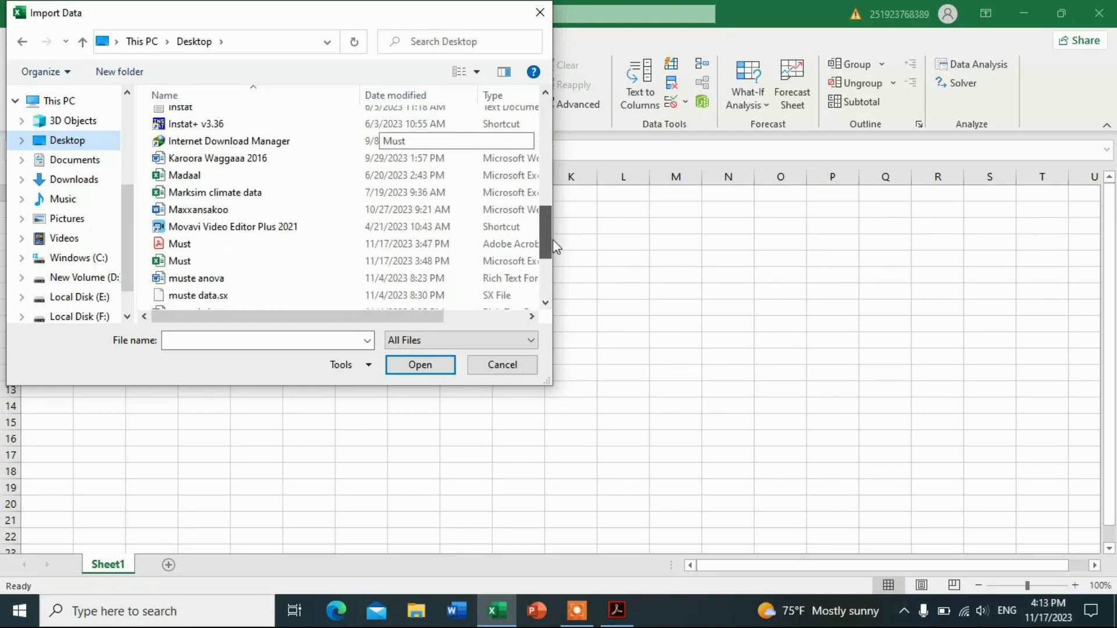
click(178, 248)
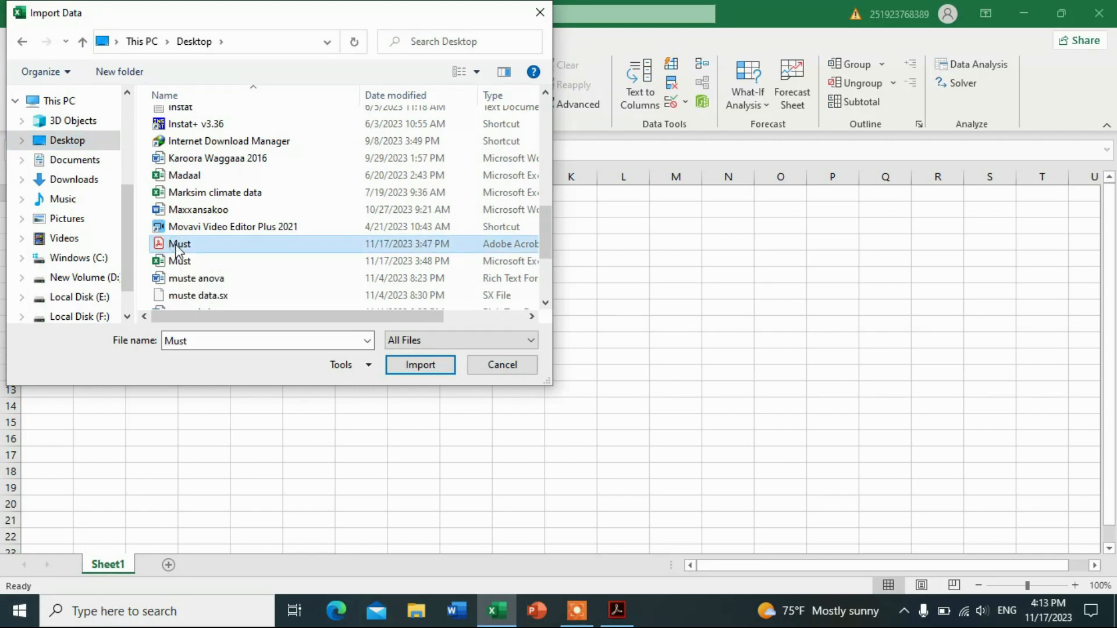
click(420, 367)
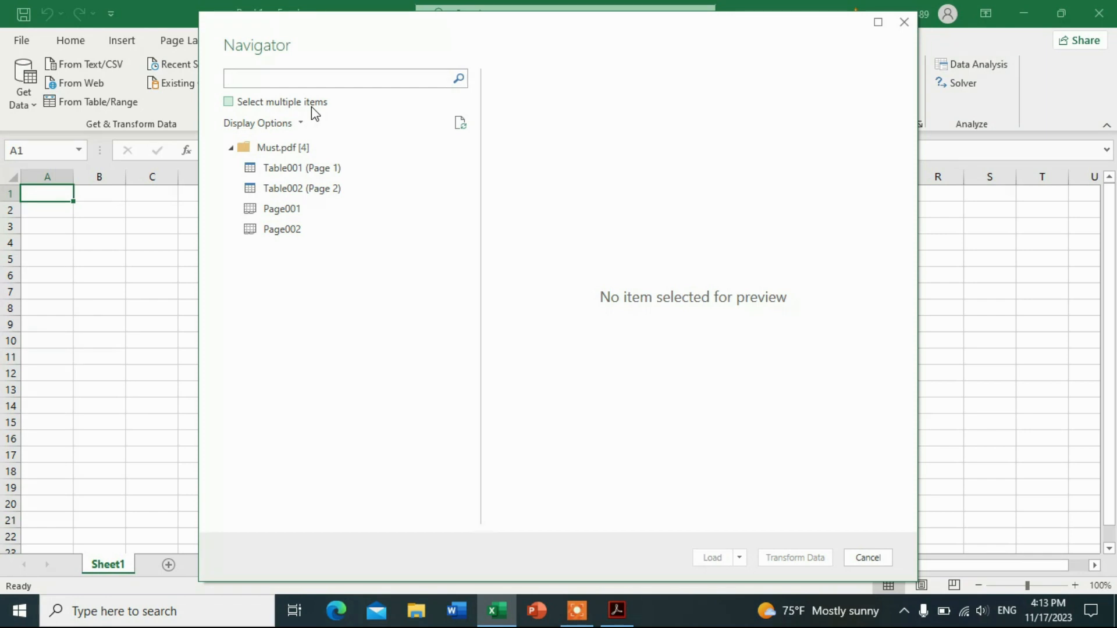
Step: Preview Table001 (Page 1) across all its columns, load it into the workbook, and close the Queries & Connections pane
click(302, 171)
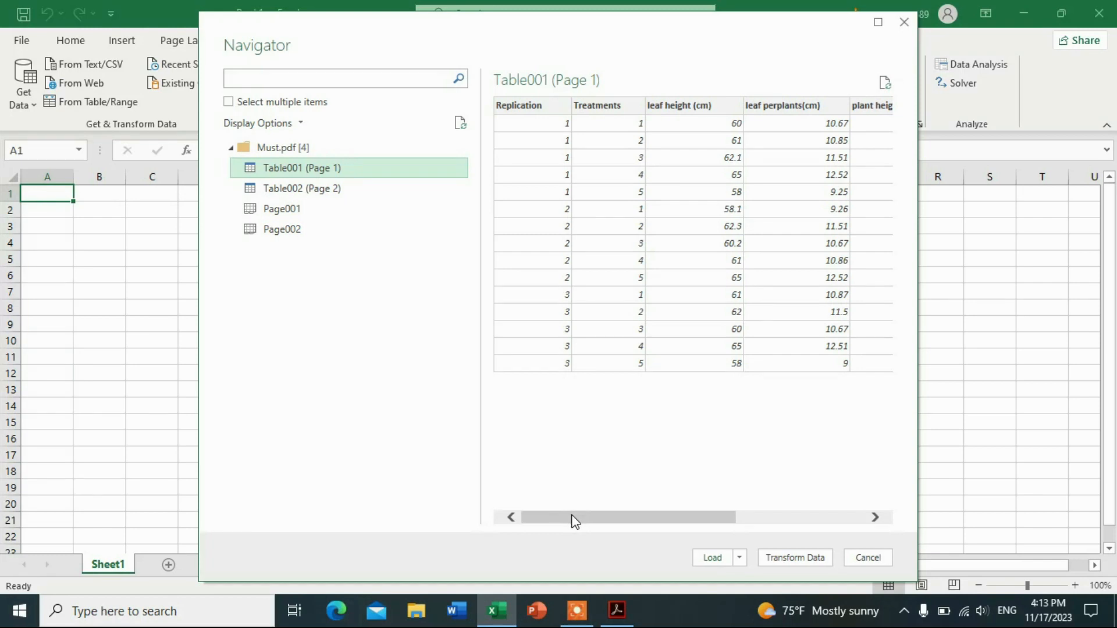
drag(575, 521, 739, 522)
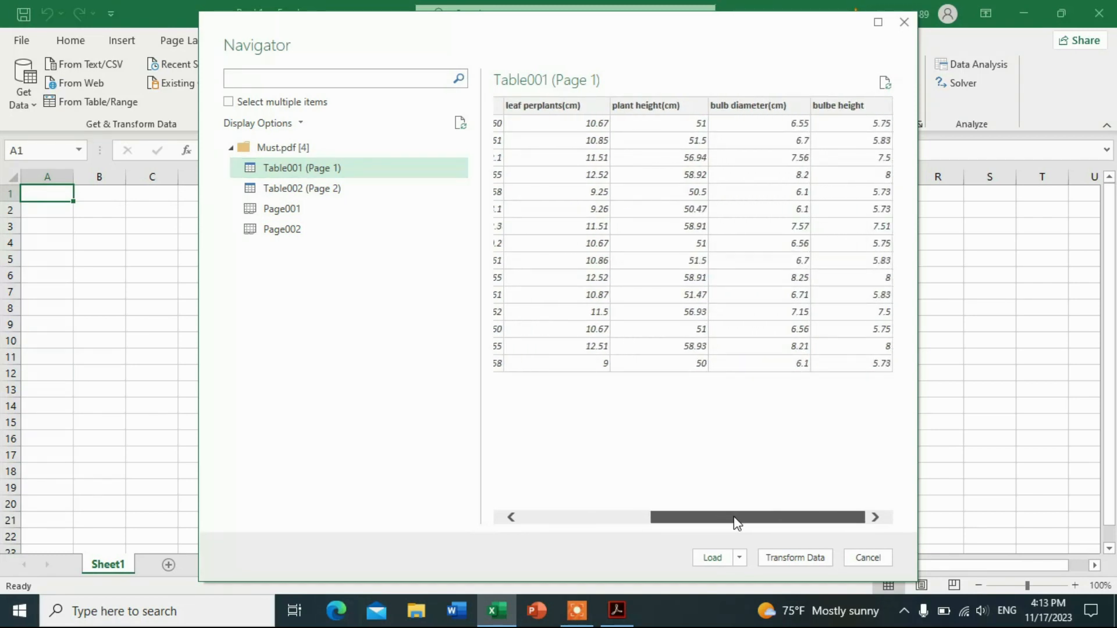
drag(723, 522, 538, 517)
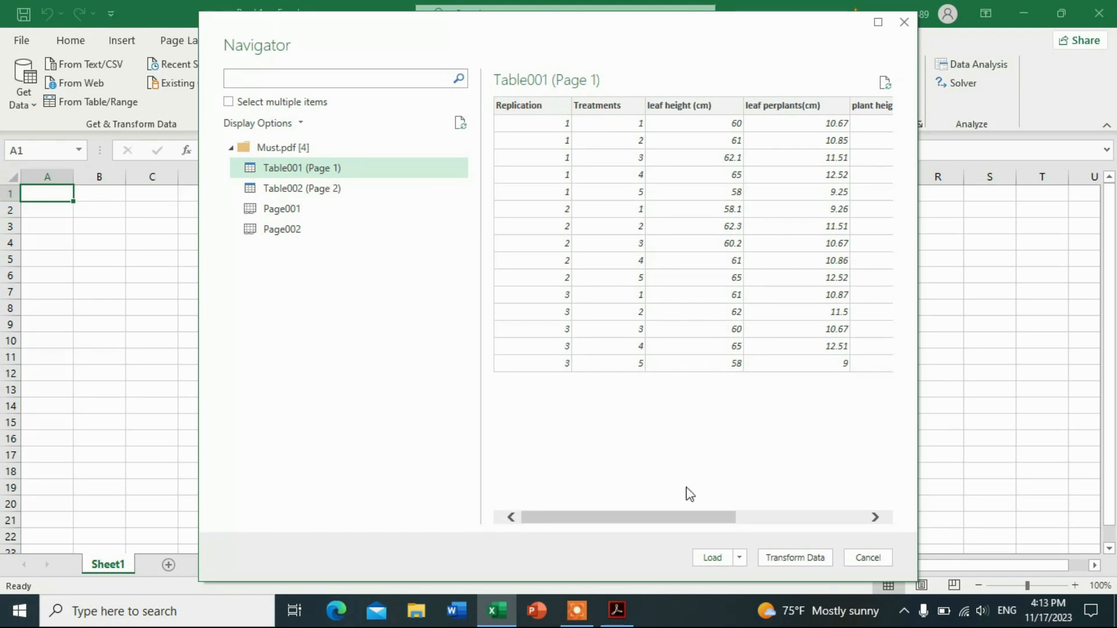
click(712, 560)
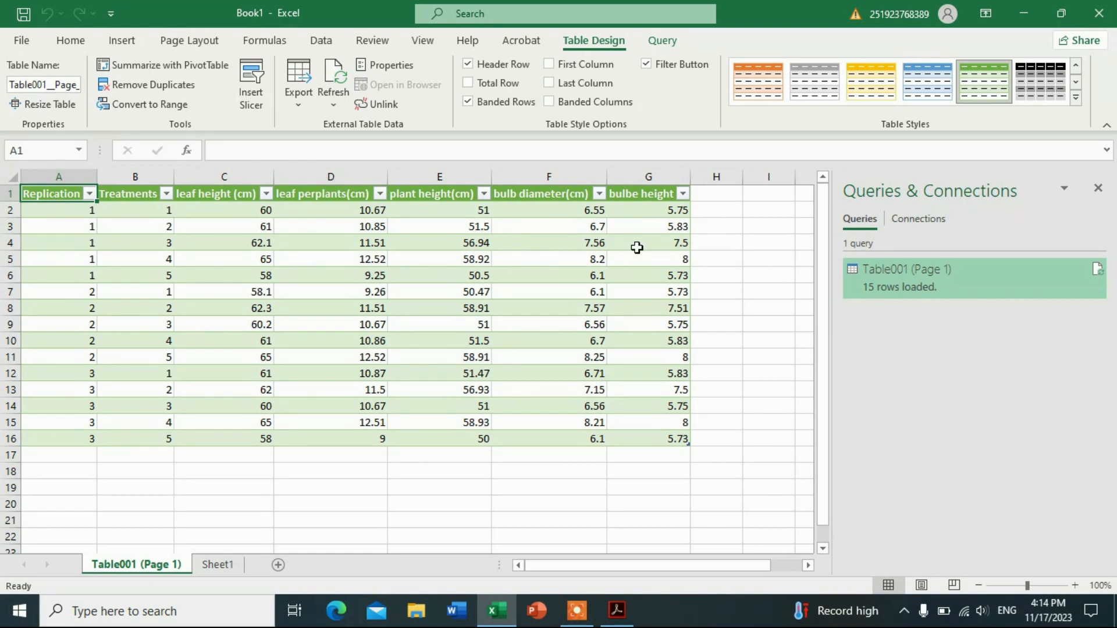
click(1099, 189)
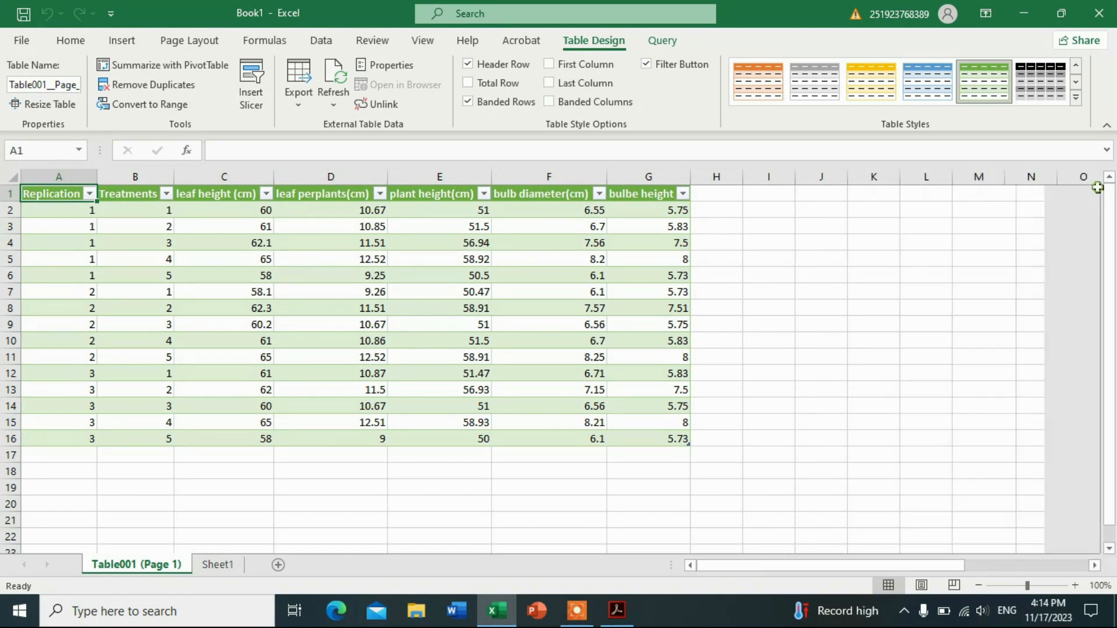
Step: Compare the loaded worksheet table with the original table in the Must PDF and check its first data row
click(840, 274)
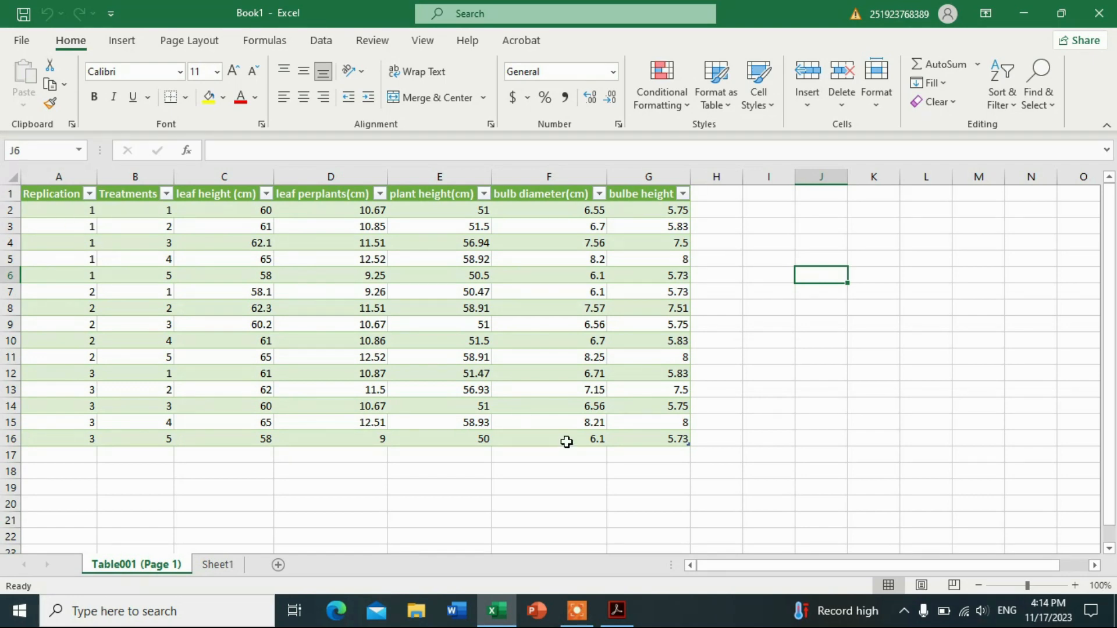
click(617, 614)
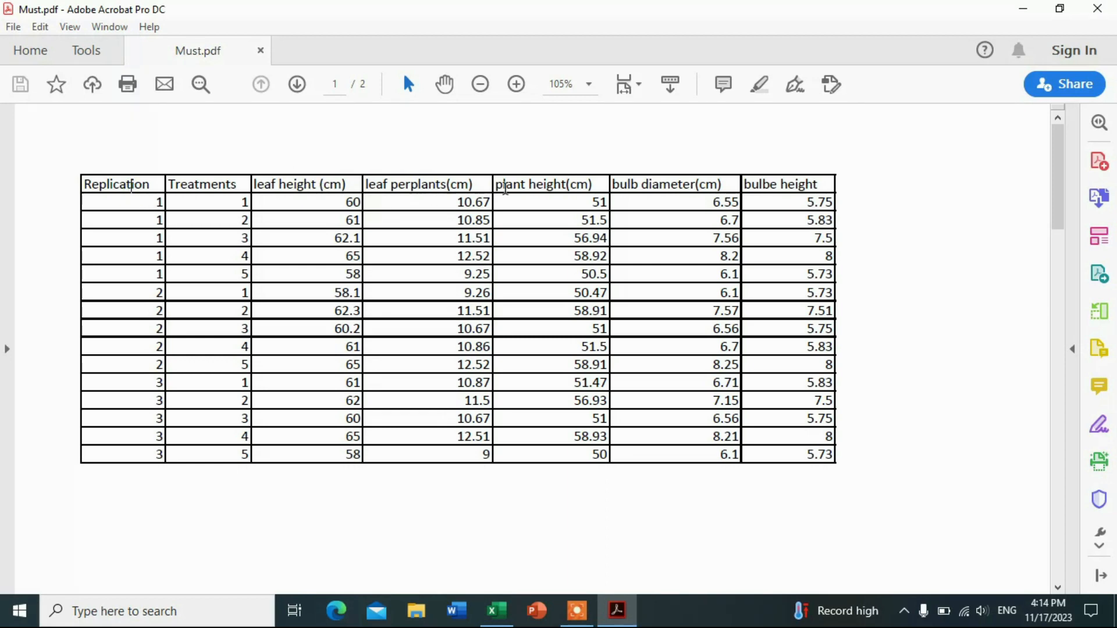
click(495, 610)
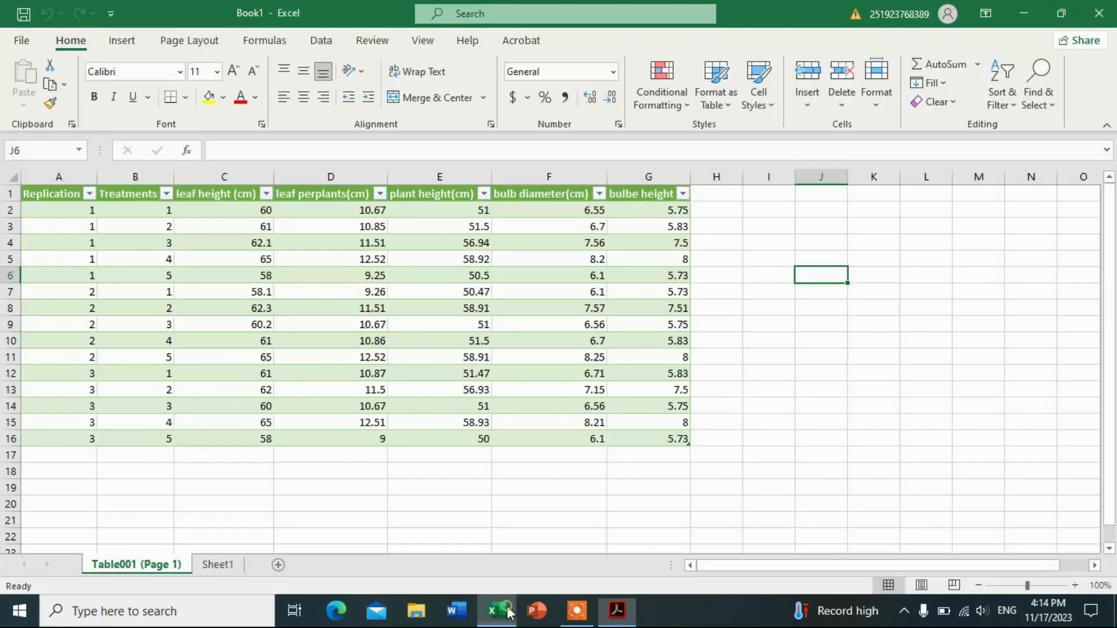
click(709, 239)
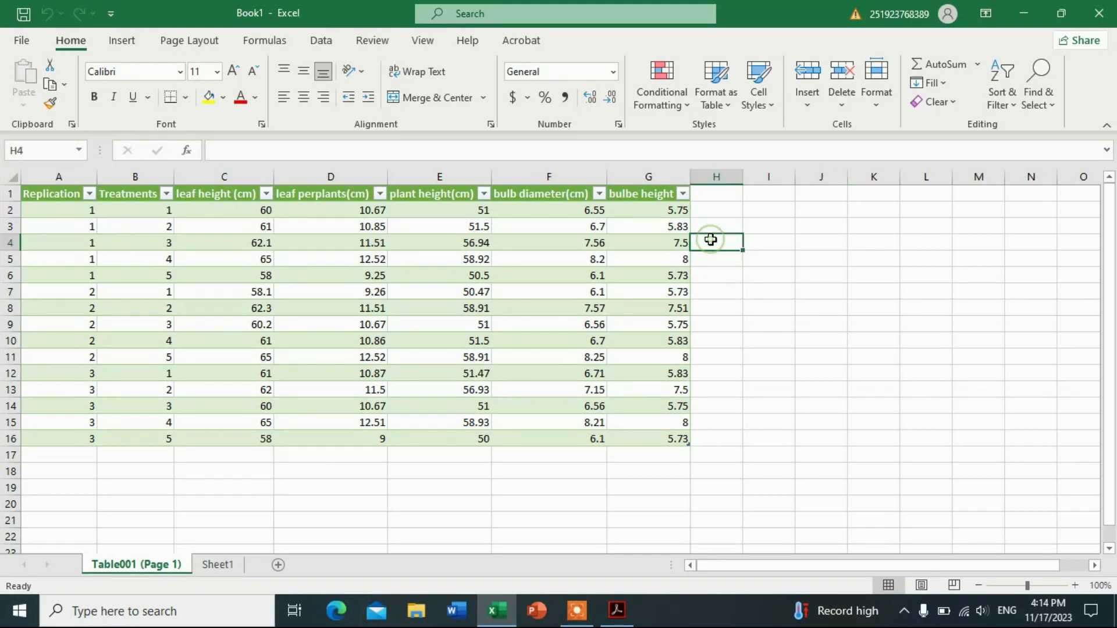
click(227, 460)
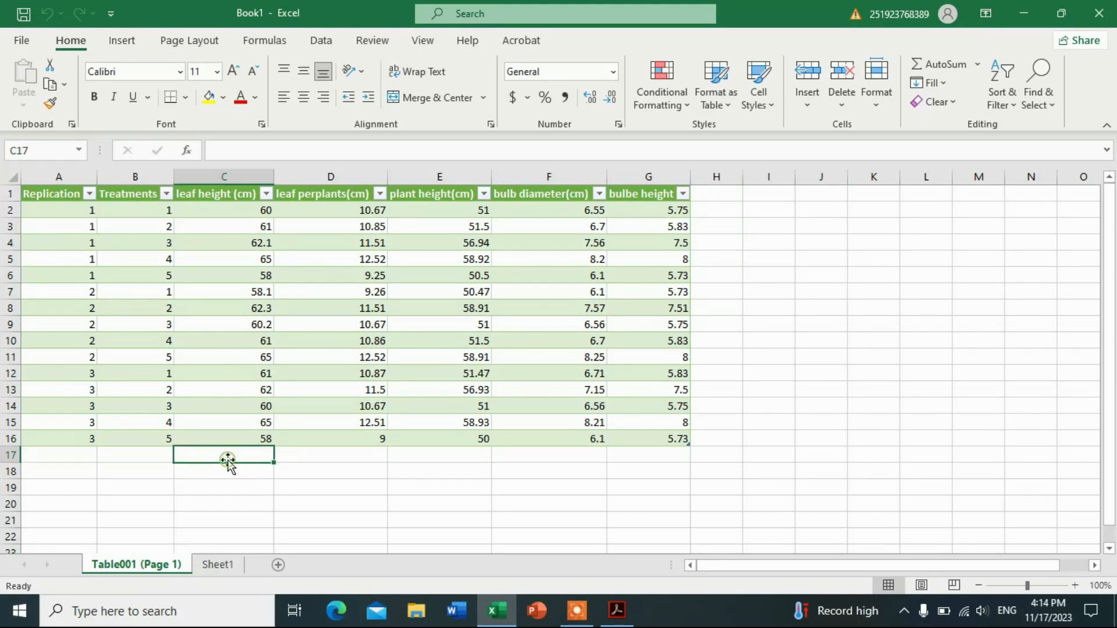
click(50, 210)
click(125, 210)
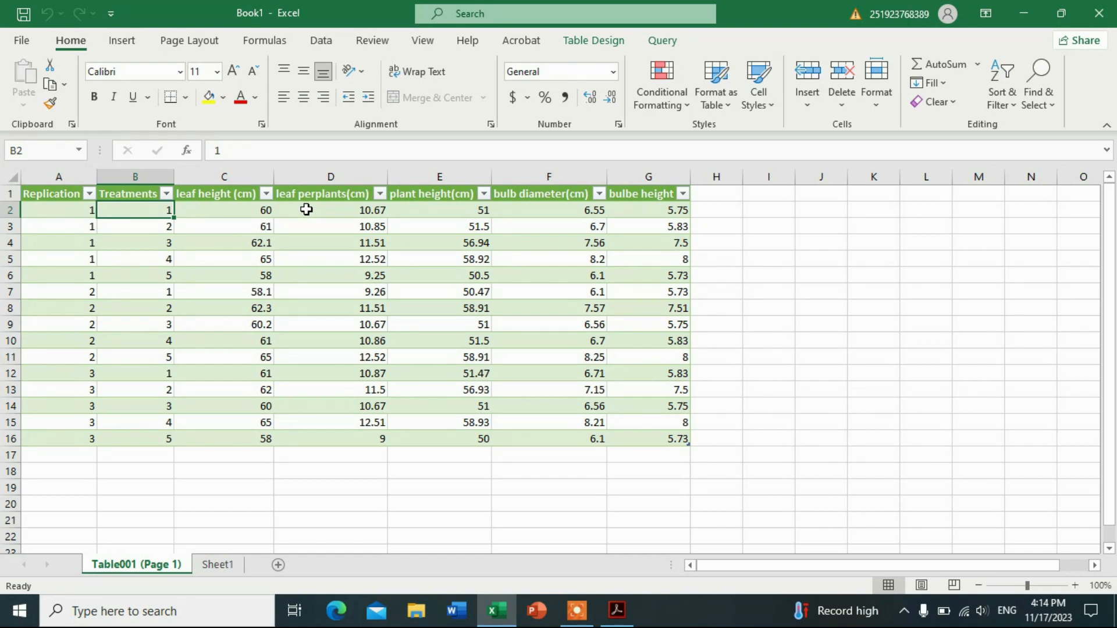
click(403, 210)
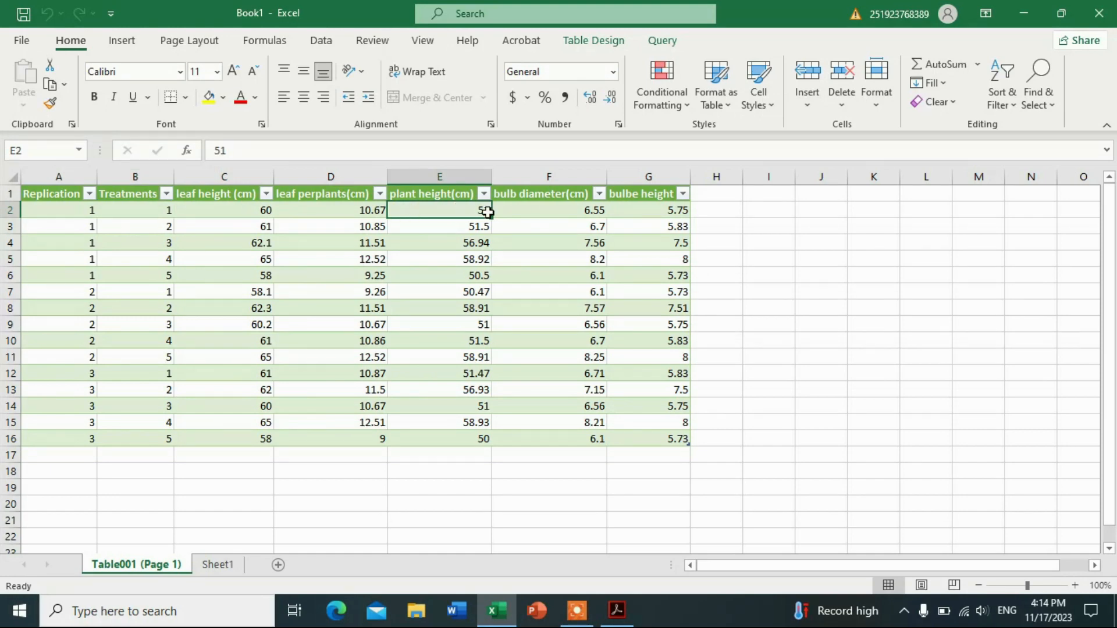